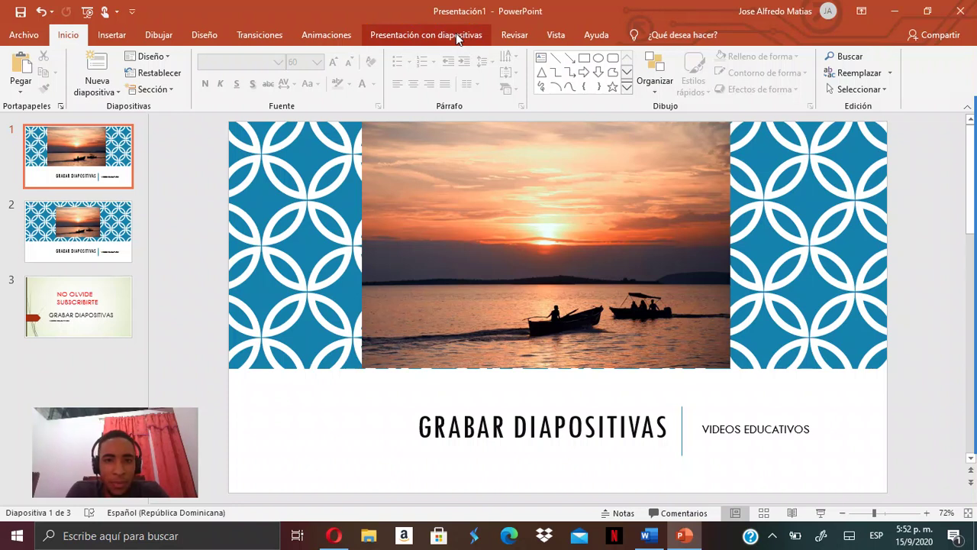
Start slide show recording from the current sunset title slide.
{"action": "left_click", "coordinate": [429, 39]}
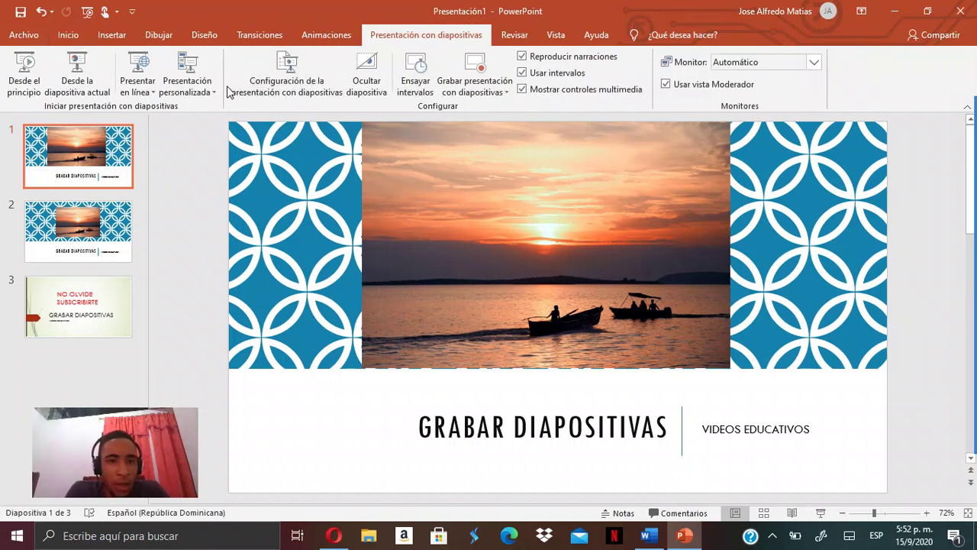
{"action": "left_click", "coordinate": [475, 66]}
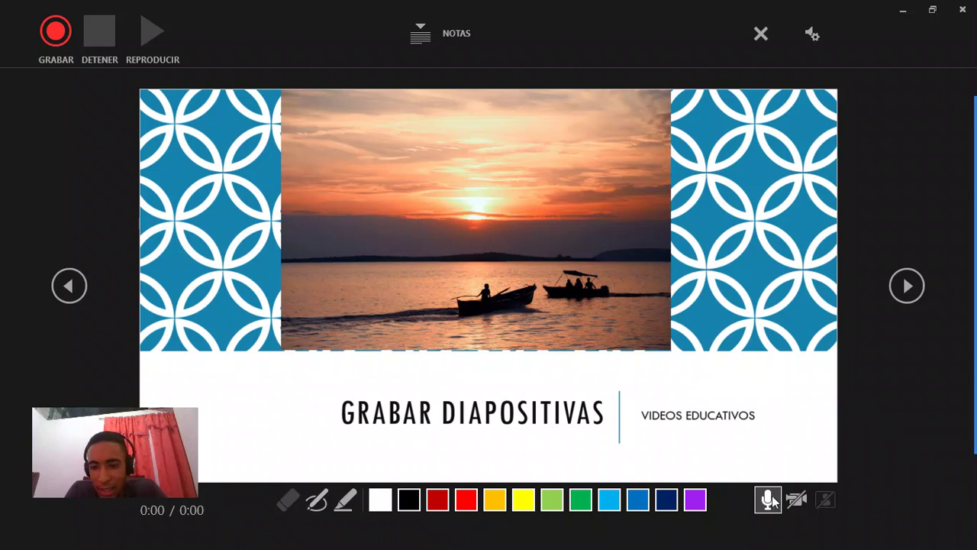
{"action": "left_click", "coordinate": [768, 500]}
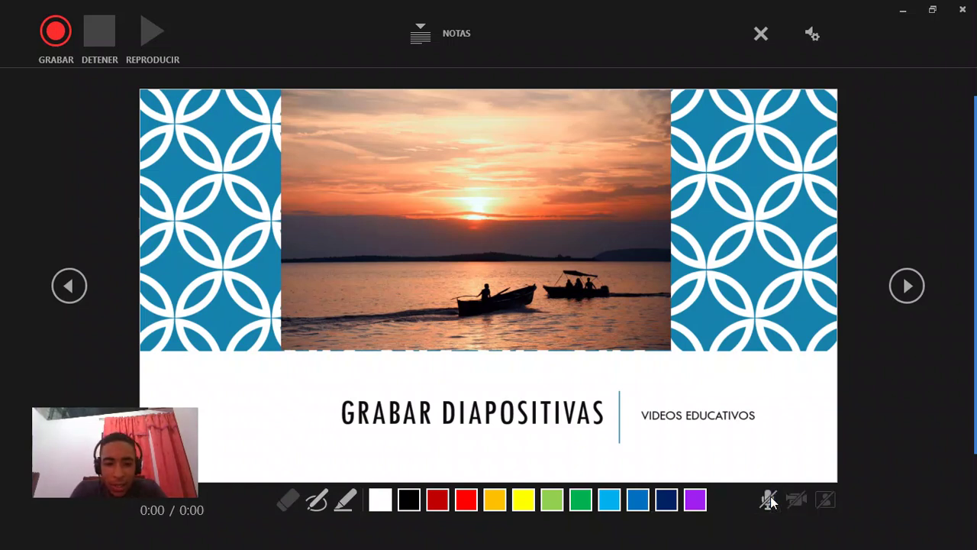
{"action": "left_click", "coordinate": [768, 500]}
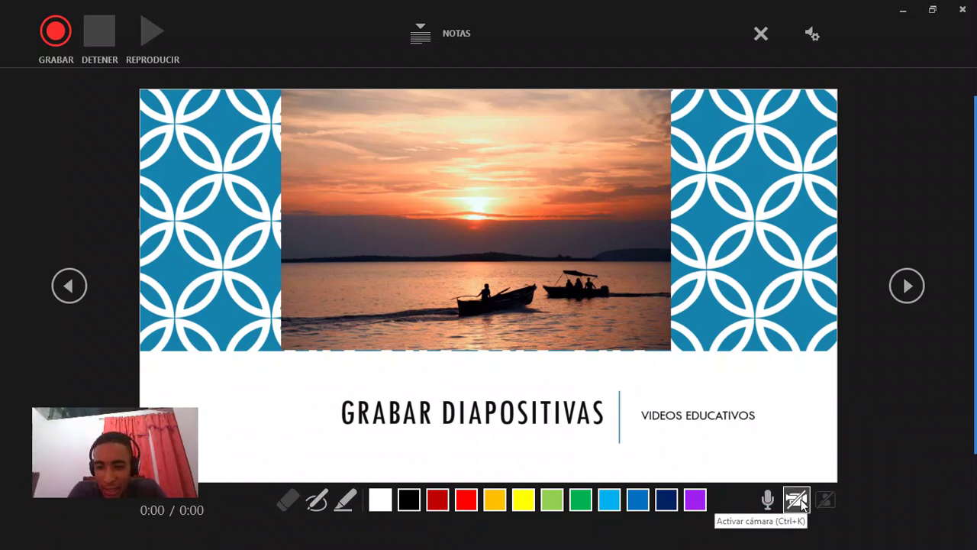
{"action": "left_click", "coordinate": [799, 500]}
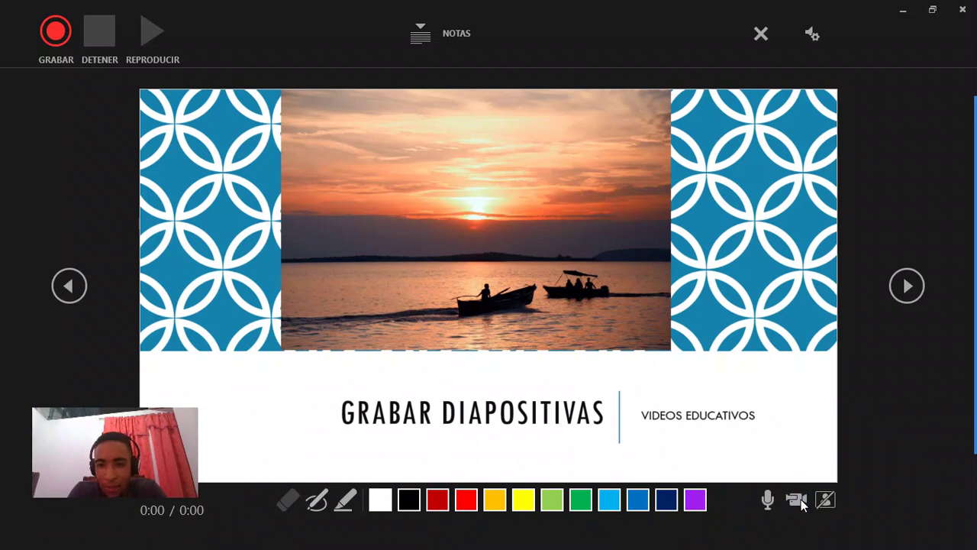
{"action": "left_click", "coordinate": [799, 500]}
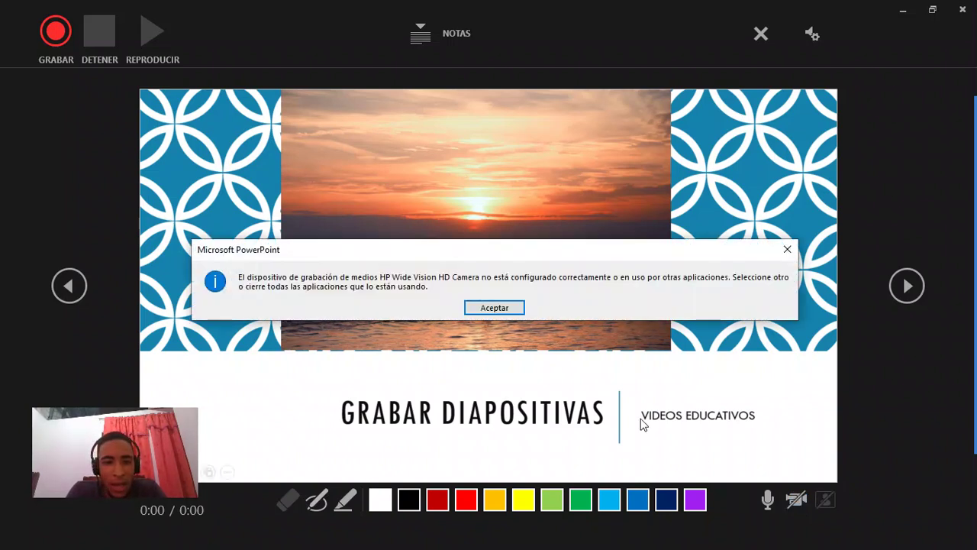
{"action": "left_click", "coordinate": [496, 310]}
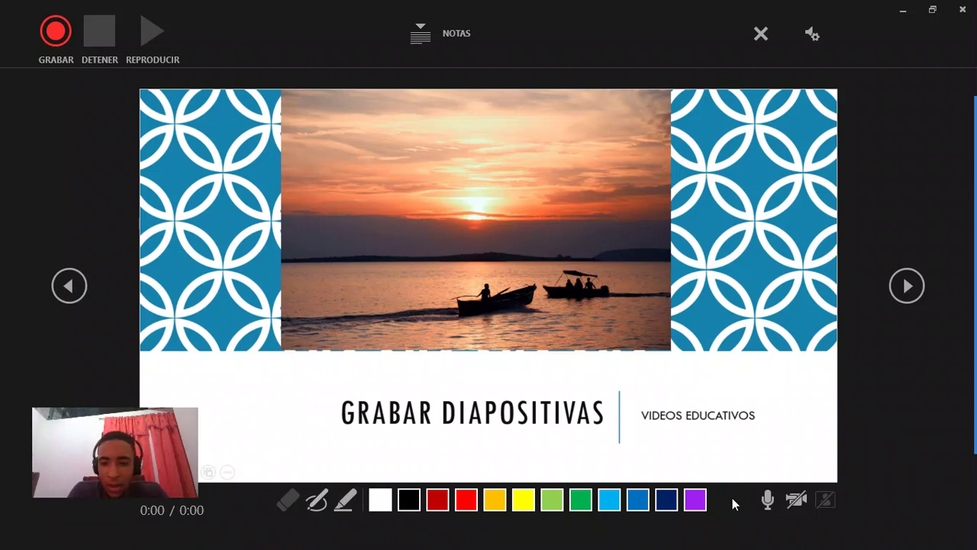
{"action": "left_click", "coordinate": [142, 451]}
{"action": "left_click", "coordinate": [100, 460]}
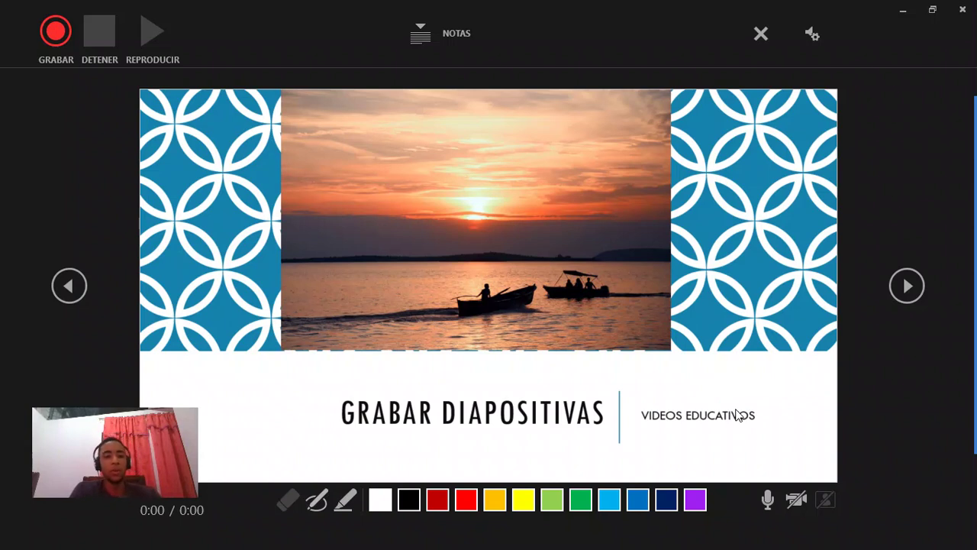
Record about 14 seconds of narration on the 'GRABAR DIAPOSITIVAS' title slide and play it back.
{"action": "left_click", "coordinate": [58, 45]}
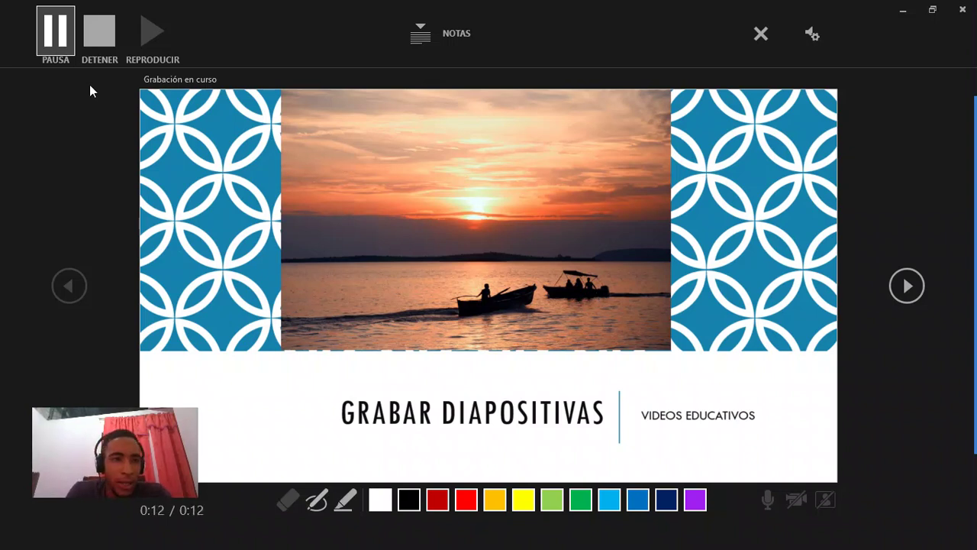
{"action": "left_click", "coordinate": [60, 46]}
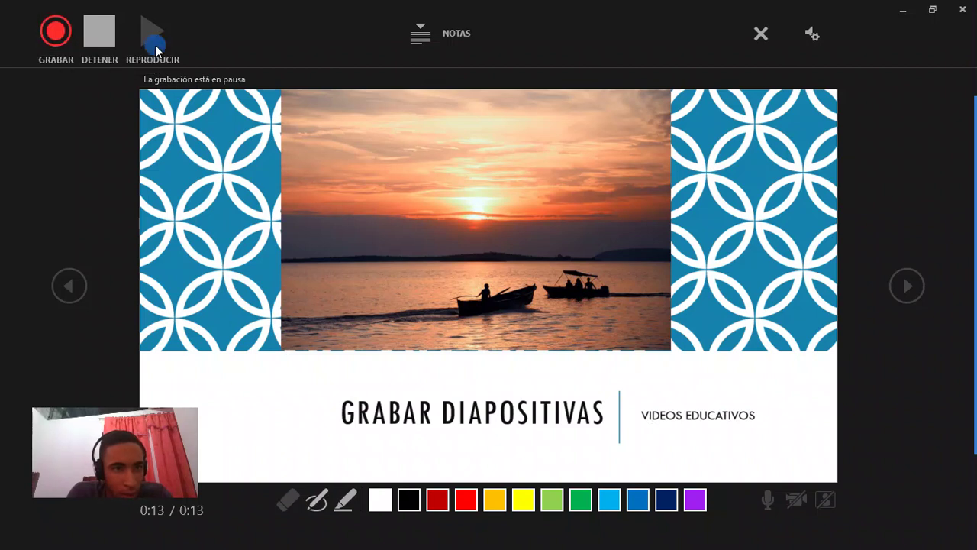
{"action": "left_click", "coordinate": [105, 42]}
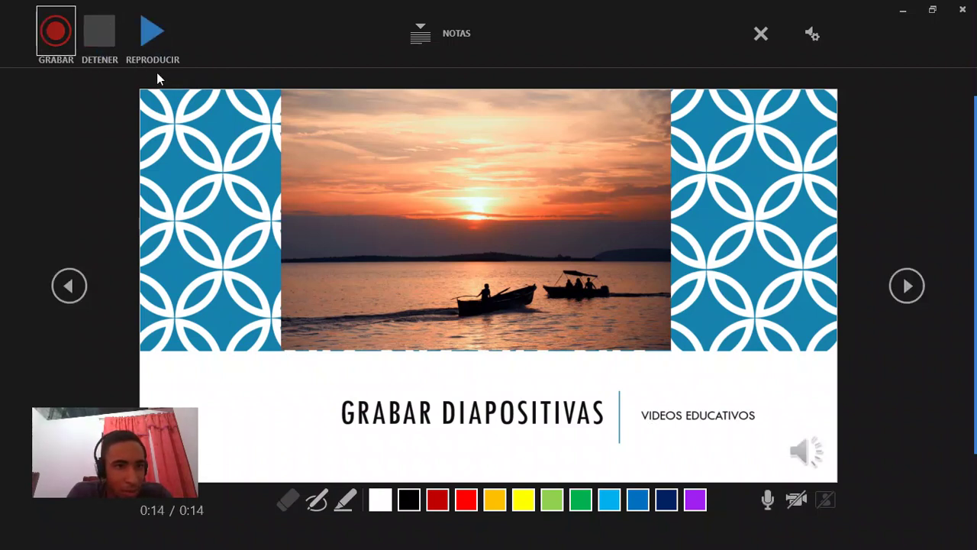
{"action": "left_click", "coordinate": [148, 35]}
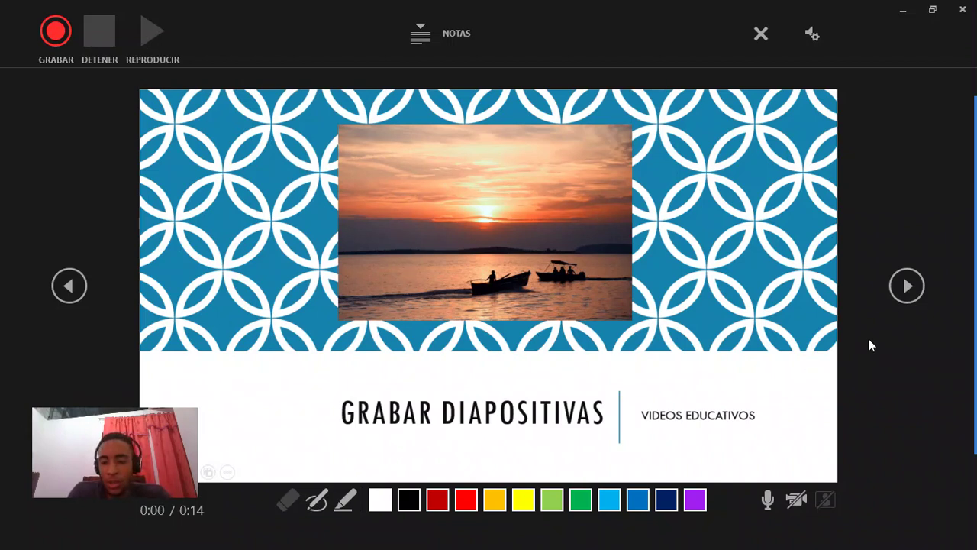
On the 'NO OLVIDE SUBSCRIBIRTE' slide, record a 10-second narration and preview it.
{"action": "left_click", "coordinate": [897, 294]}
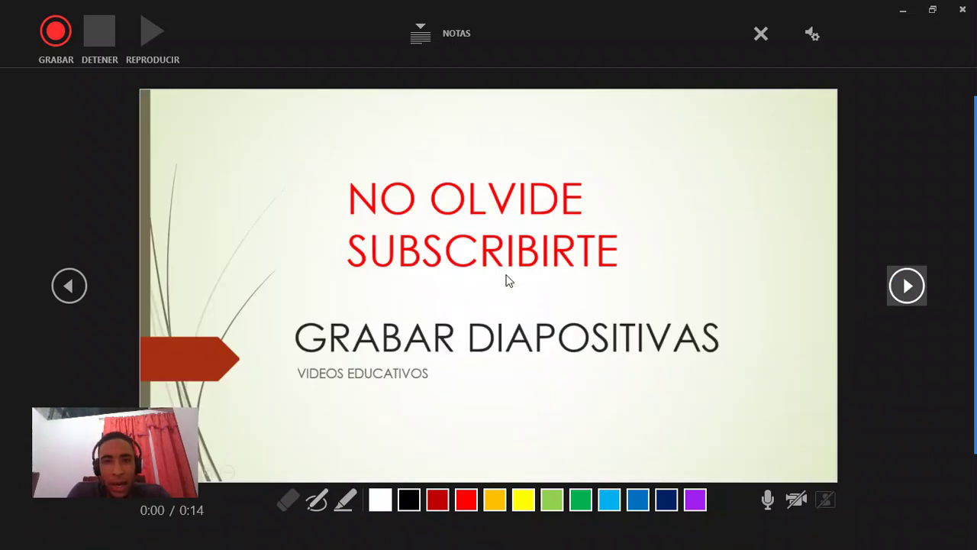
{"action": "left_click", "coordinate": [52, 36]}
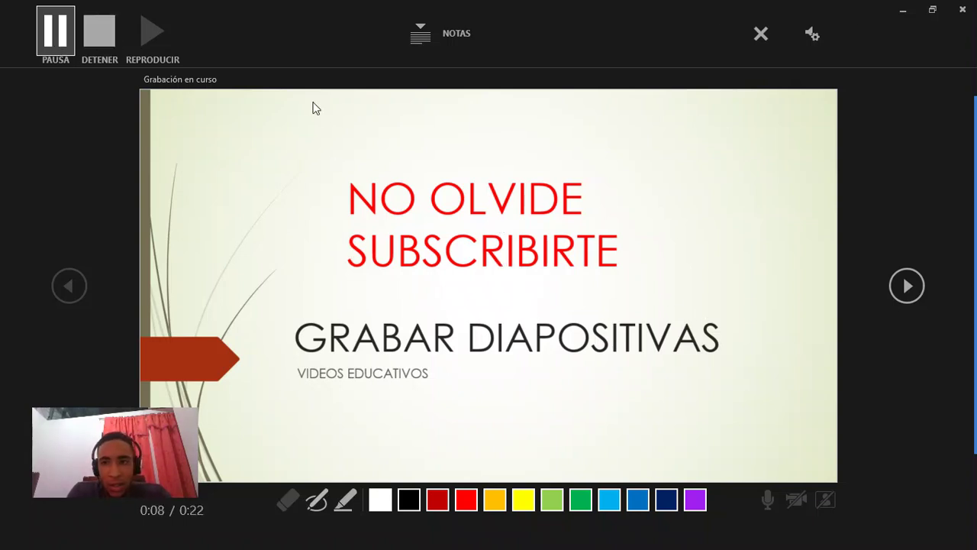
{"action": "left_click", "coordinate": [67, 57]}
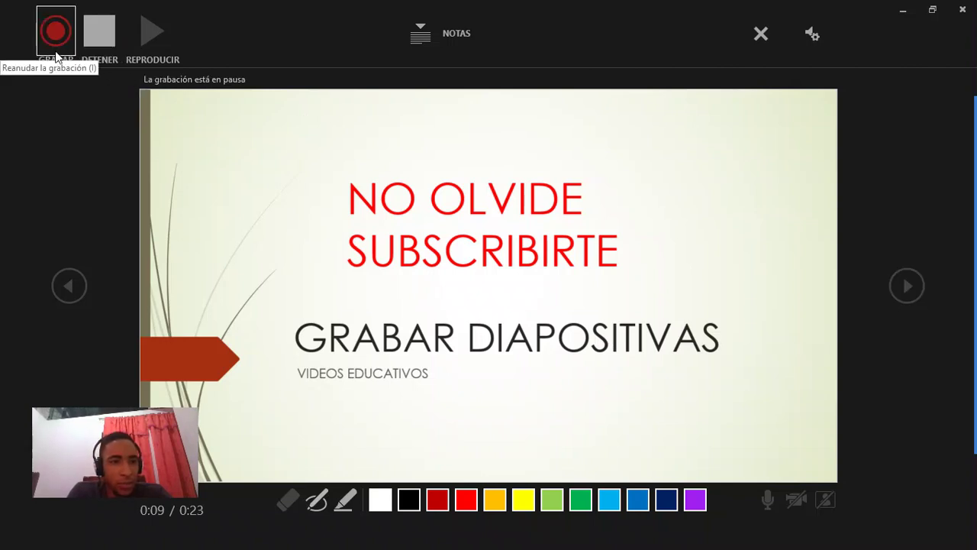
{"action": "left_click", "coordinate": [92, 50]}
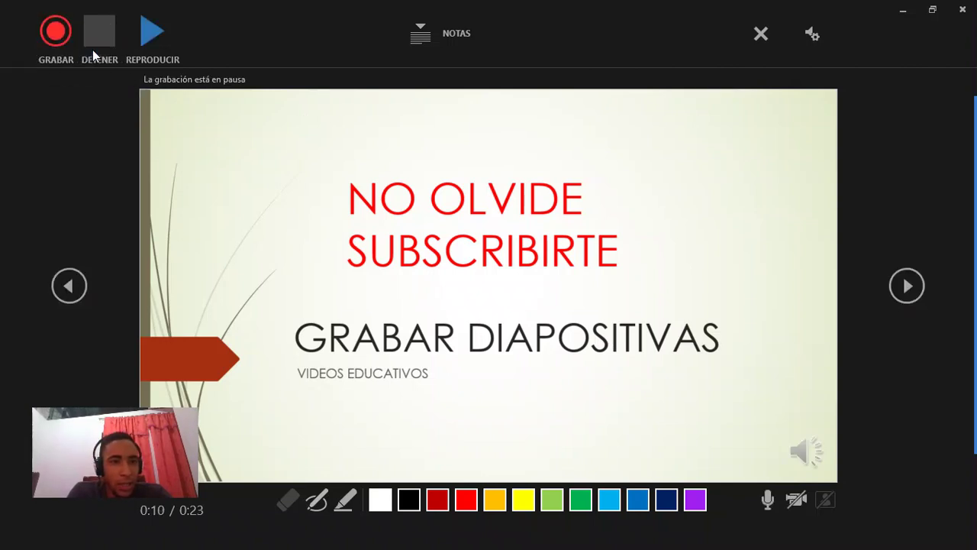
{"action": "left_click", "coordinate": [143, 42]}
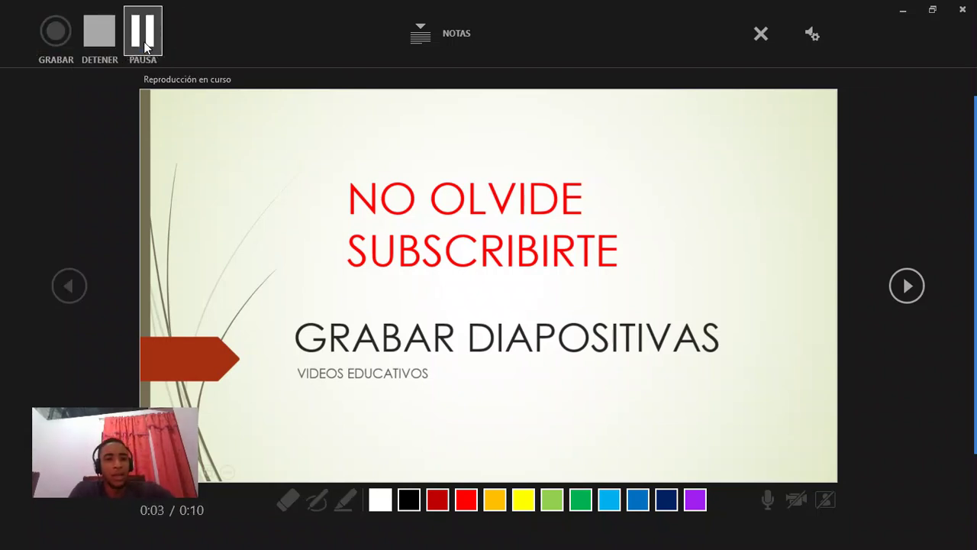
{"action": "left_click", "coordinate": [144, 42]}
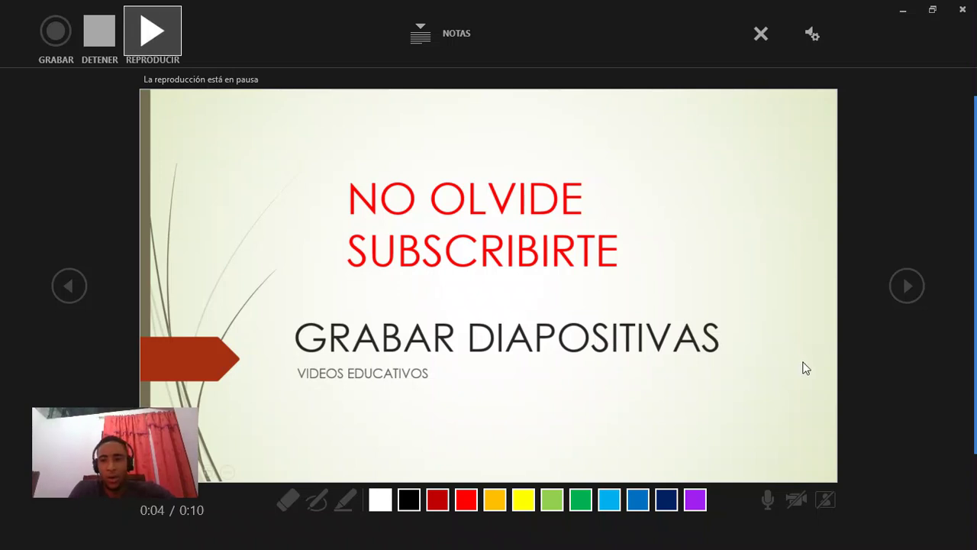
{"action": "left_click", "coordinate": [103, 47]}
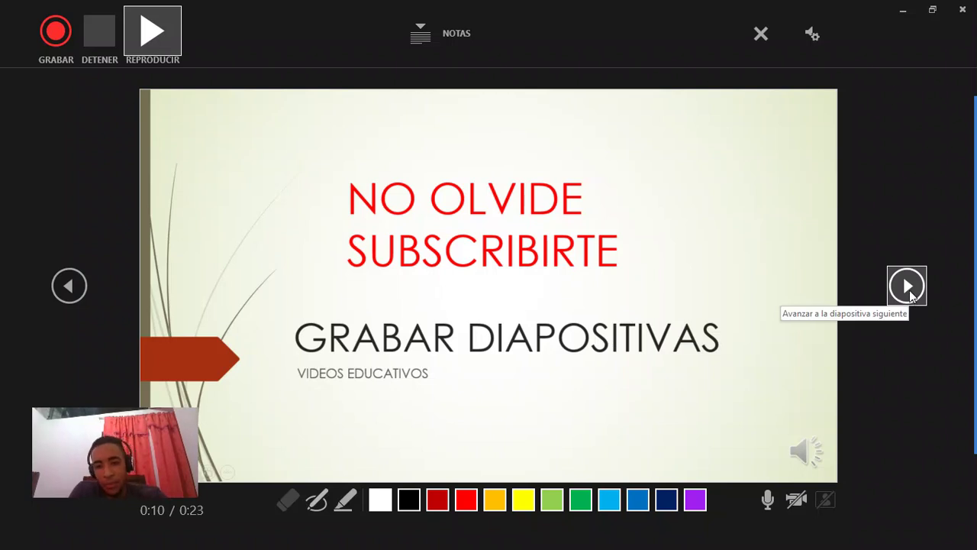
Step back a slide, return to 'NO OLVIDE SUBSCRIBIRTE', and select the pen tool.
{"action": "mouse_move", "coordinate": [963, 279]}
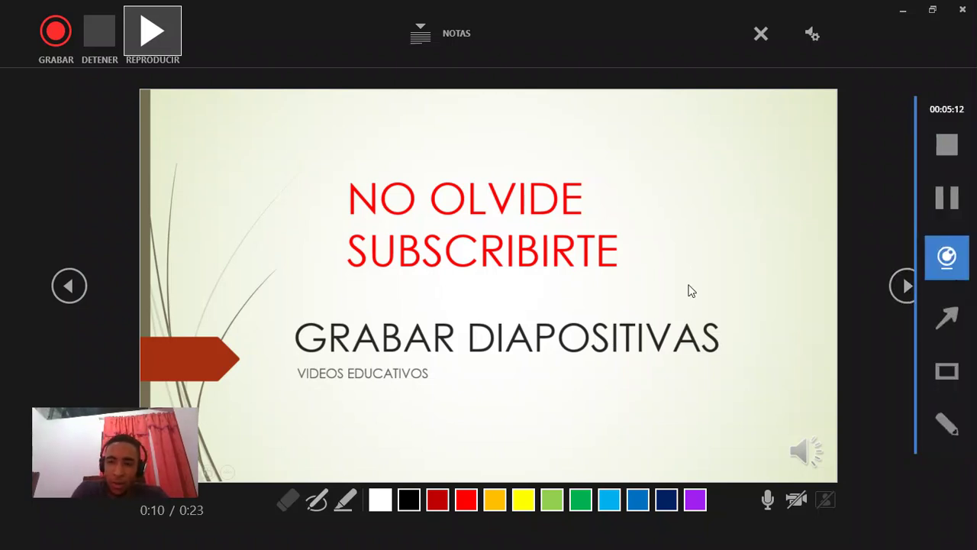
{"action": "left_click", "coordinate": [64, 293]}
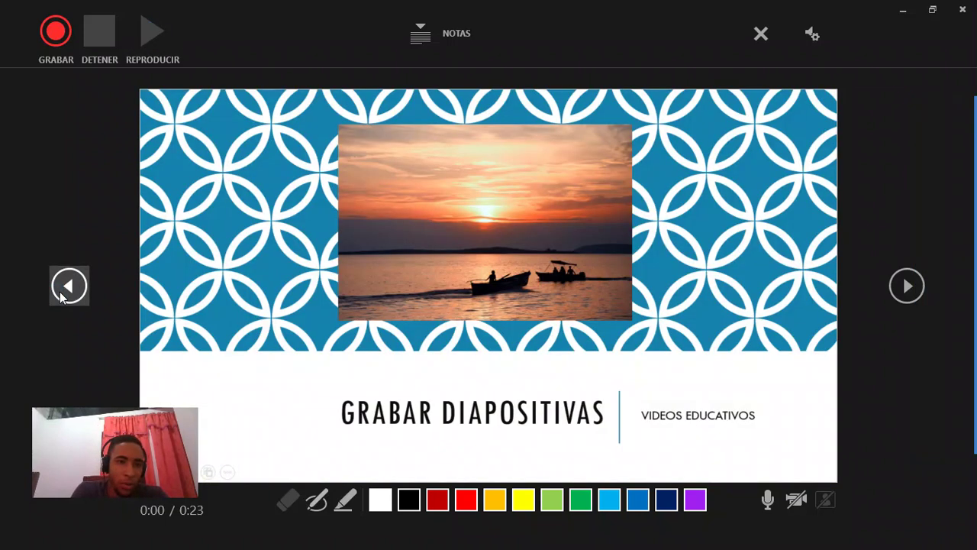
{"action": "left_click", "coordinate": [900, 289]}
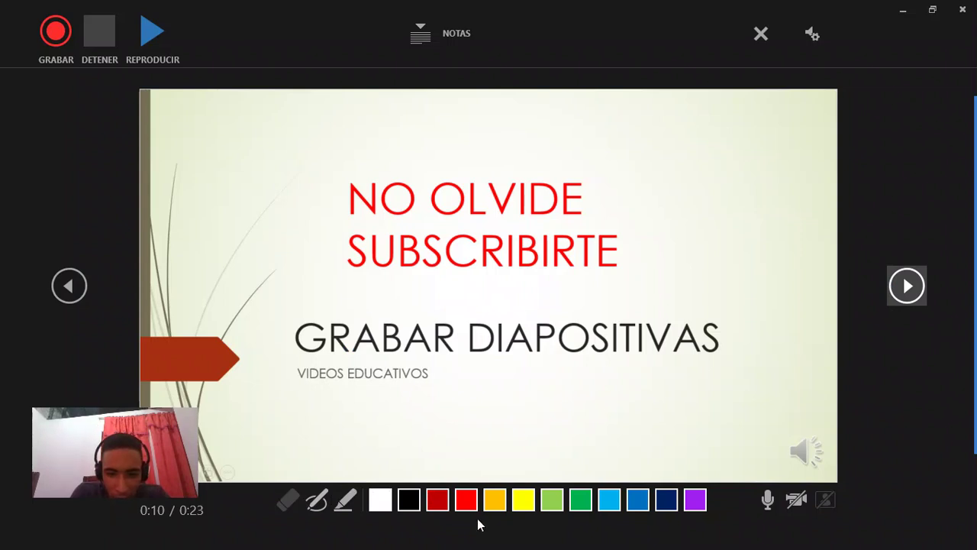
{"action": "left_click", "coordinate": [319, 499]}
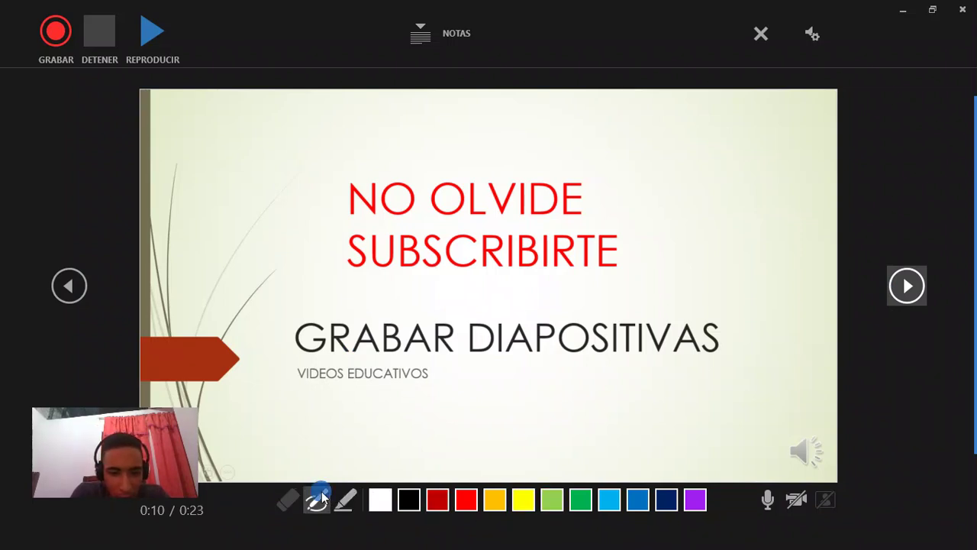
Draw four red ink strokes across the 'NO OLVIDE SUBSCRIBIRTE' slide.
{"action": "left_click", "coordinate": [467, 499]}
{"action": "mouse_move", "coordinate": [447, 426]}
{"action": "left_mouse_down"}
{"action": "mouse_move", "coordinate": [531, 430]}
{"action": "mouse_move", "coordinate": [500, 370]}
{"action": "left_mouse_up"}
{"action": "left_click_drag", "start_coordinate": [628, 258], "coordinate": [744, 279]}
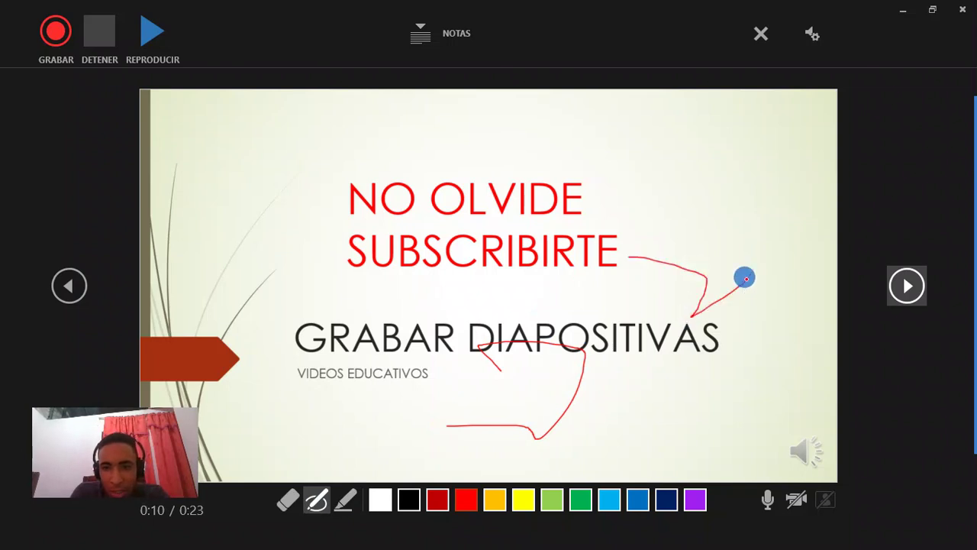
{"action": "left_click_drag", "start_coordinate": [758, 149], "coordinate": [794, 229]}
{"action": "left_click_drag", "start_coordinate": [584, 151], "coordinate": [662, 184]}
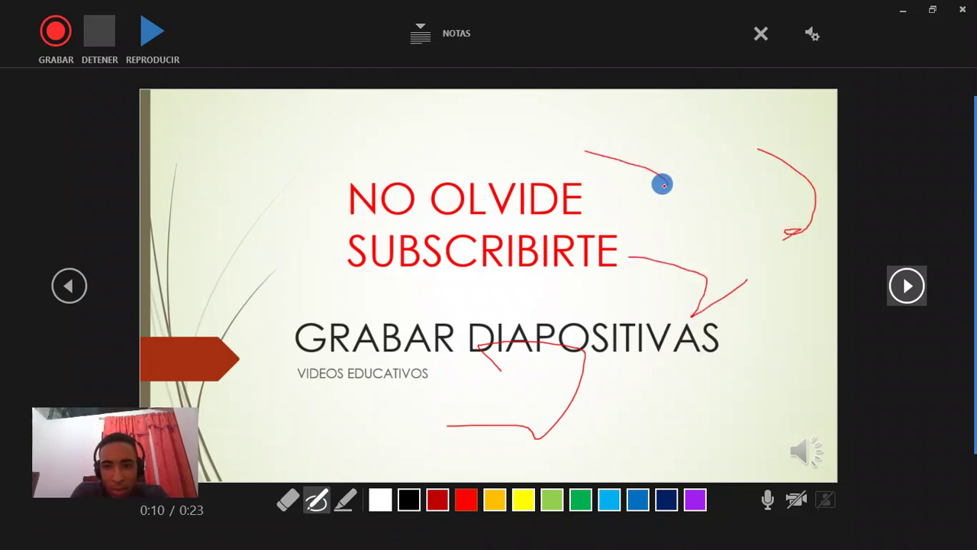
Add a blue squiggle at the lower right, then end the show and return to editing.
{"action": "left_click", "coordinate": [647, 504]}
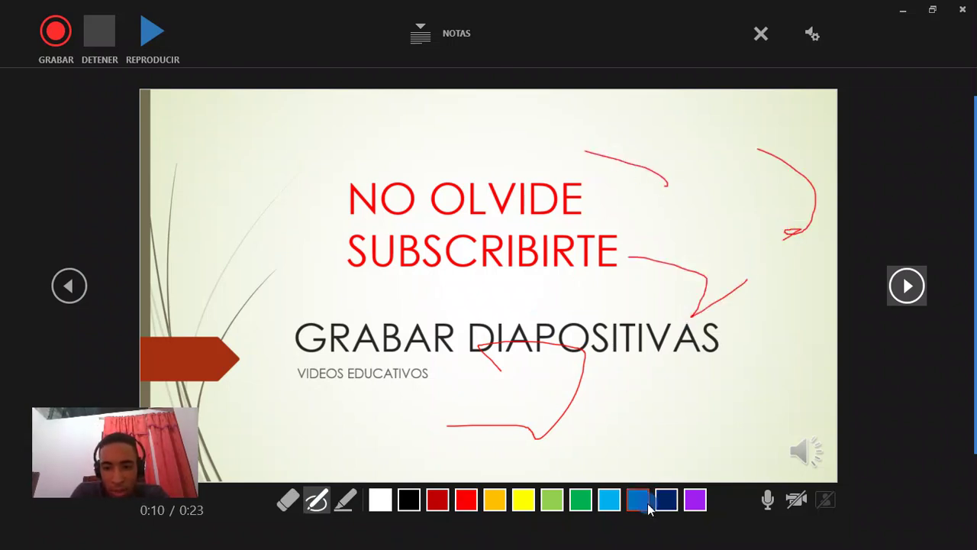
{"action": "left_click_drag", "start_coordinate": [656, 419], "coordinate": [749, 432]}
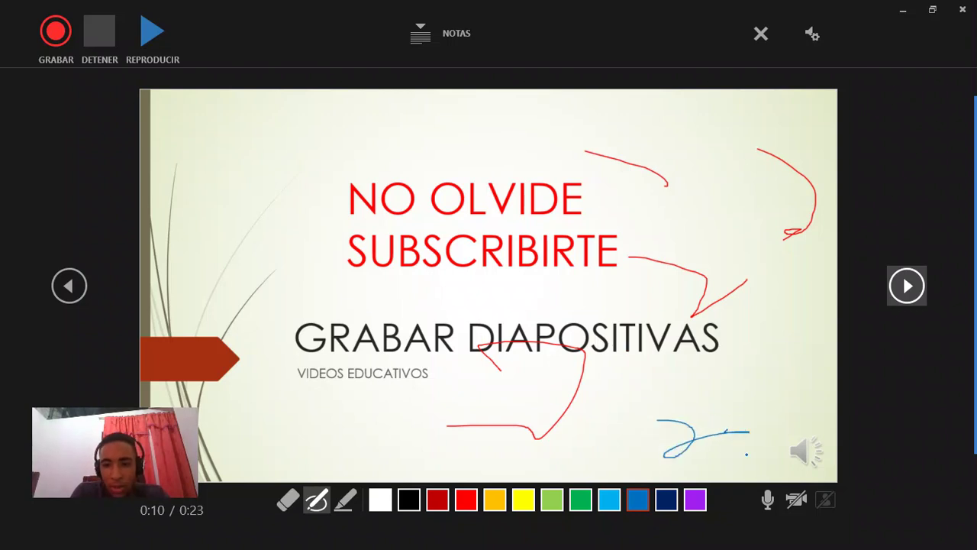
{"action": "left_click", "coordinate": [907, 275]}
{"action": "left_click", "coordinate": [907, 273]}
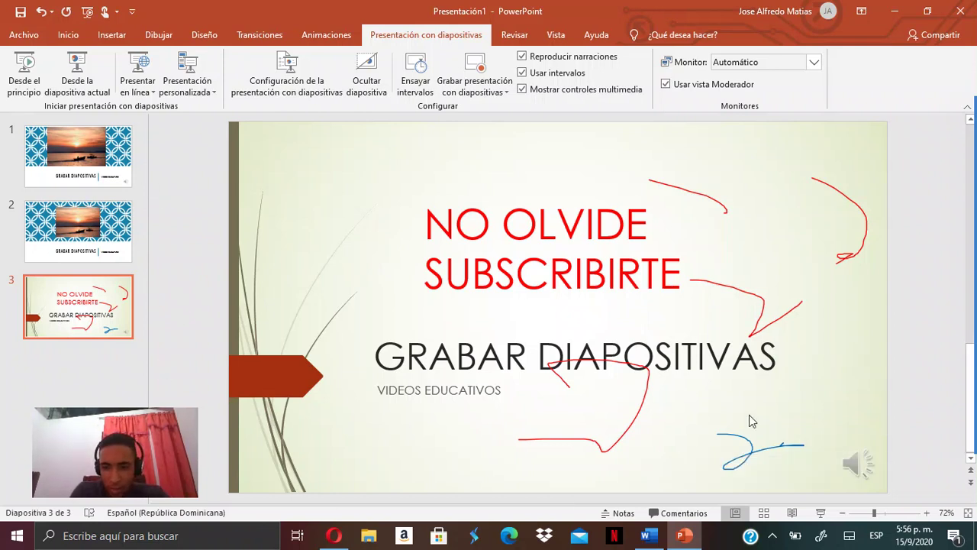
{"action": "mouse_move", "coordinate": [973, 126]}
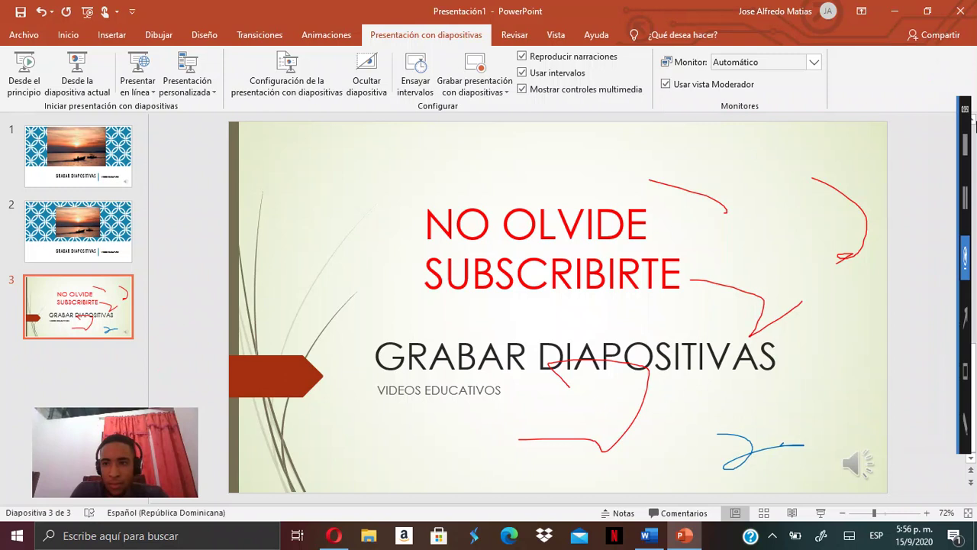